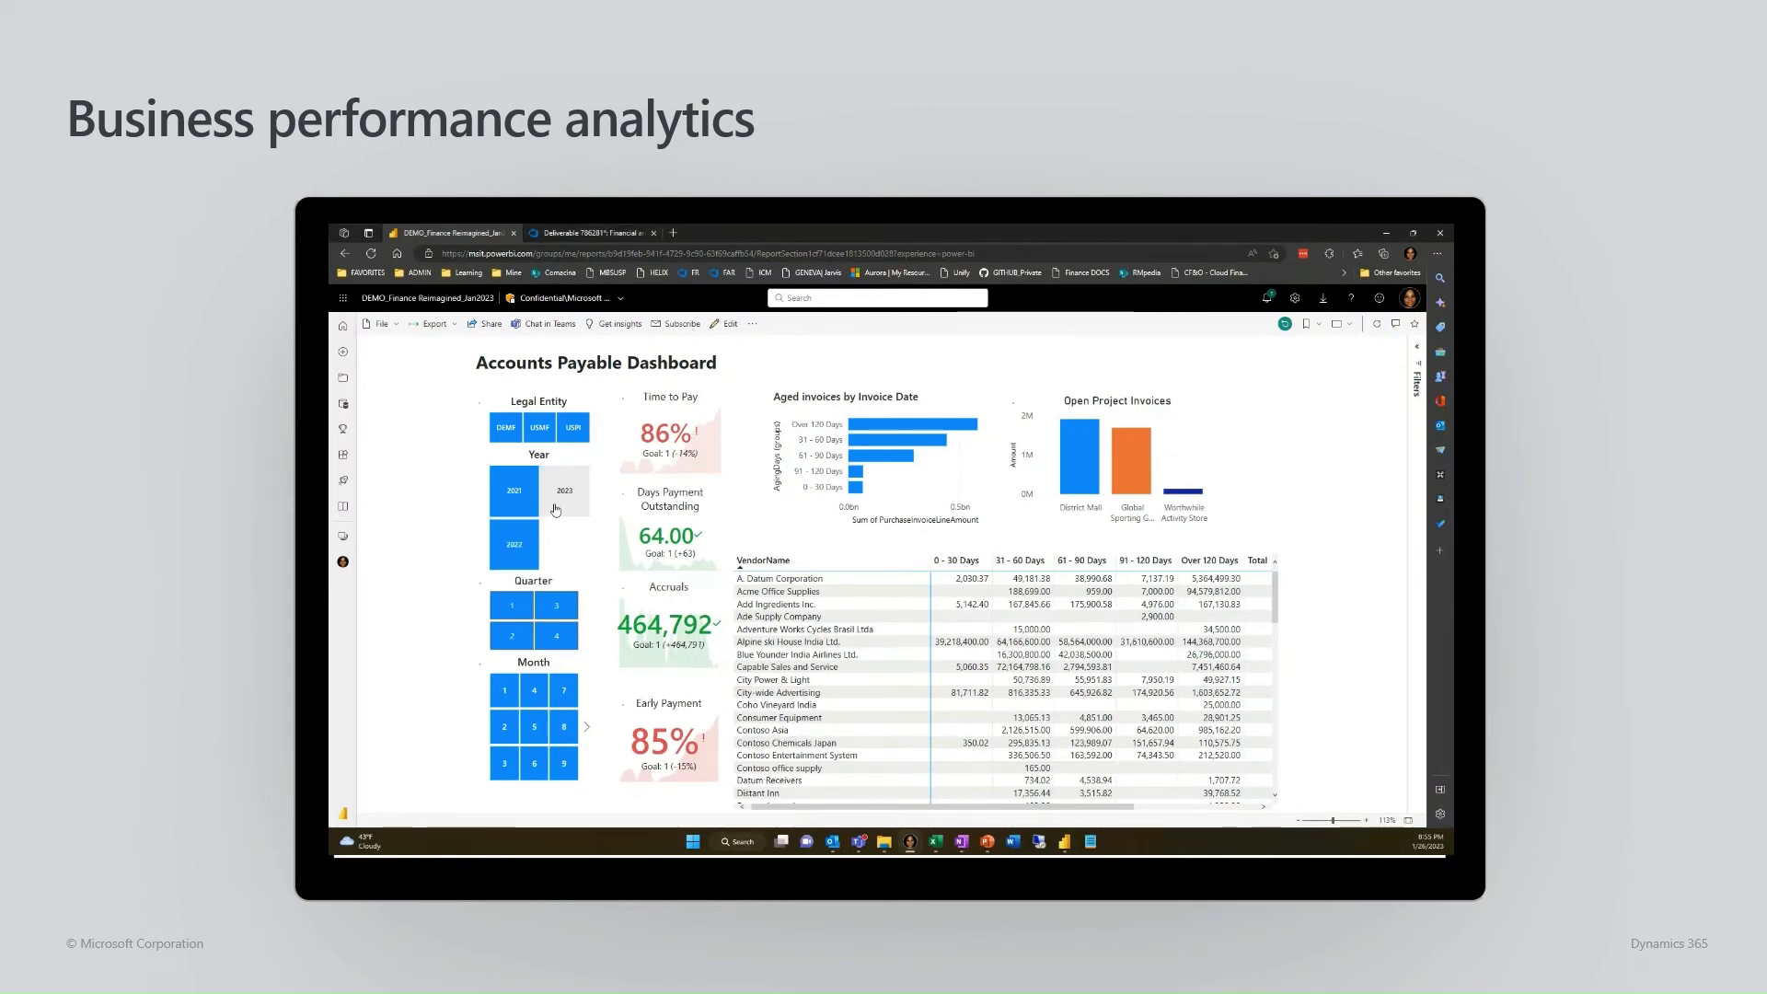
# Filter the Accounts Payable Dashboard to year 2023, trying and clearing Quarter 3 and month 4 filters
pyautogui.click(557, 506)
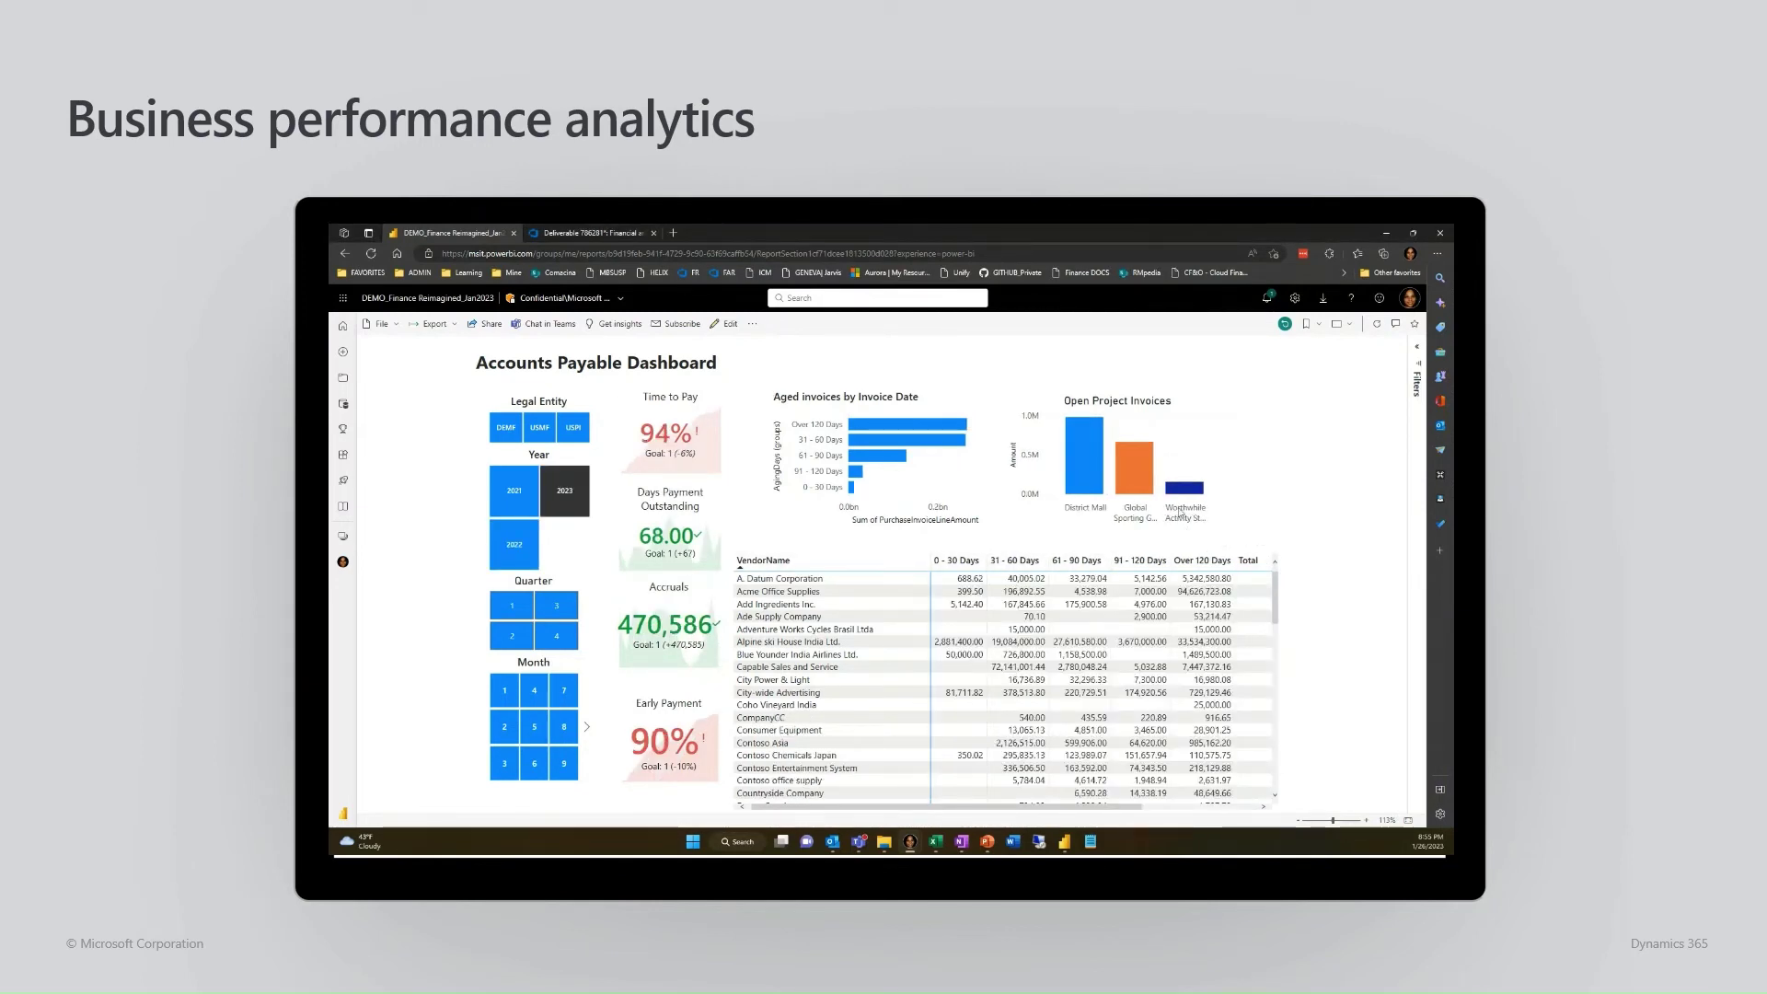
pyautogui.click(555, 616)
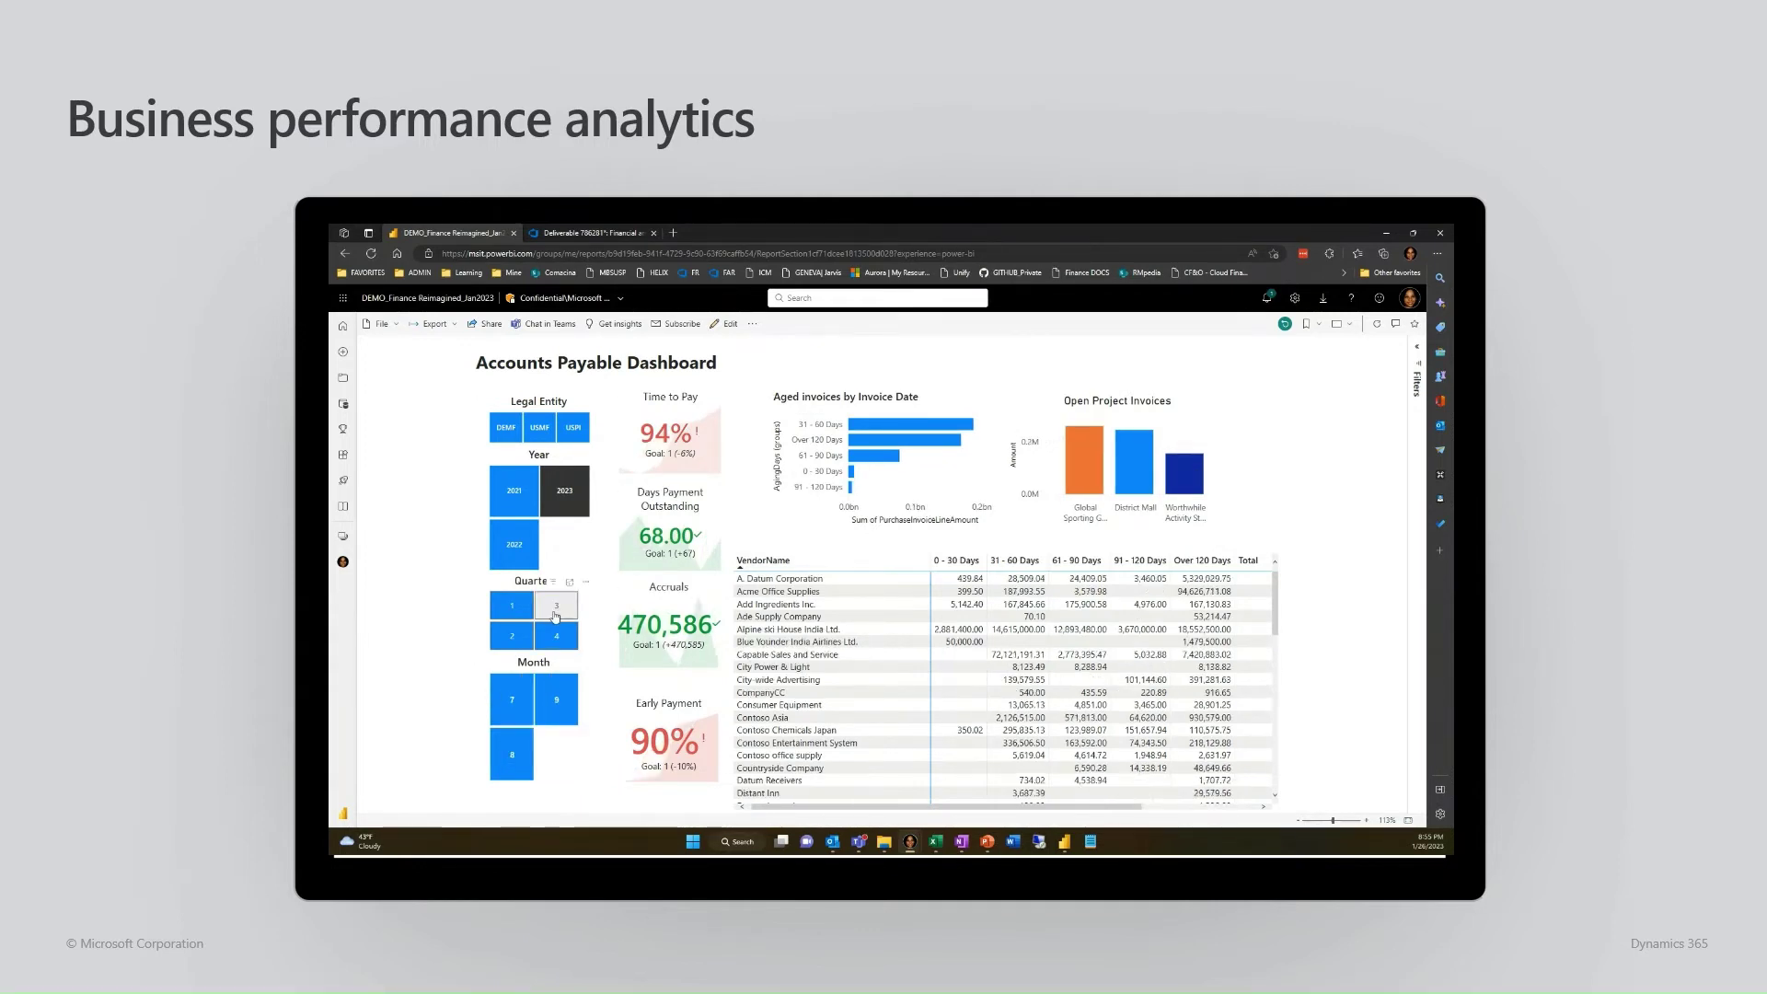
pyautogui.click(555, 618)
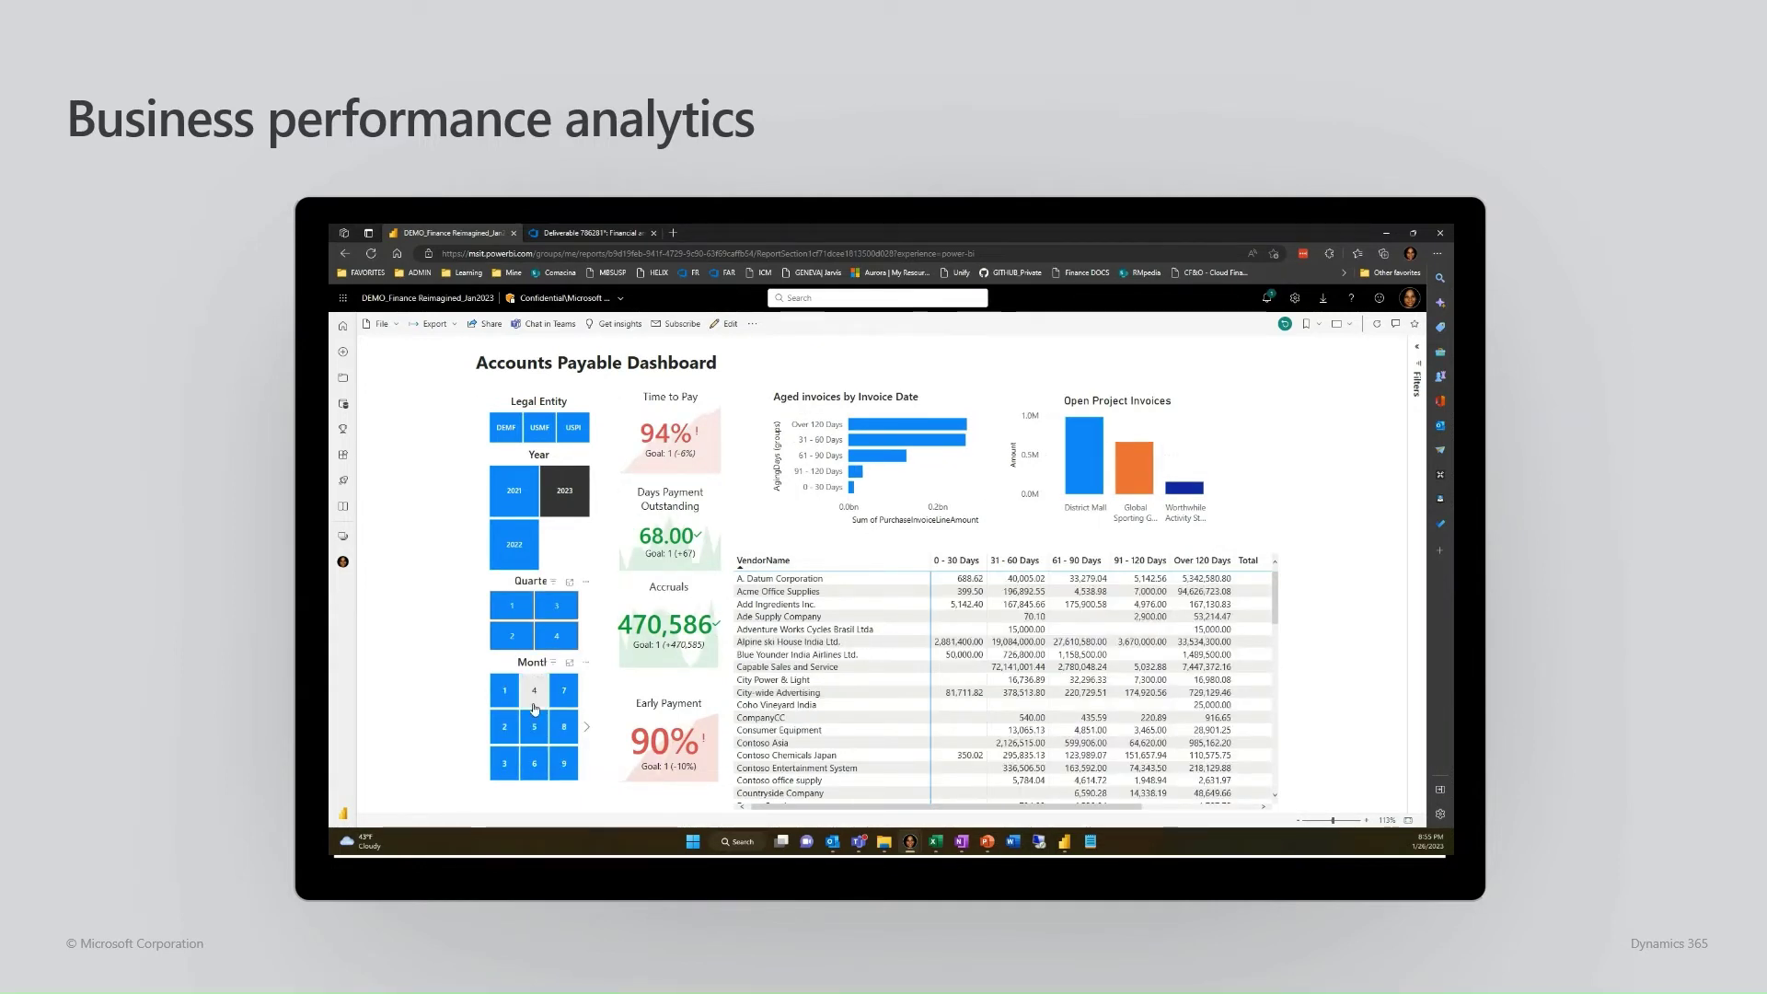
pyautogui.click(533, 702)
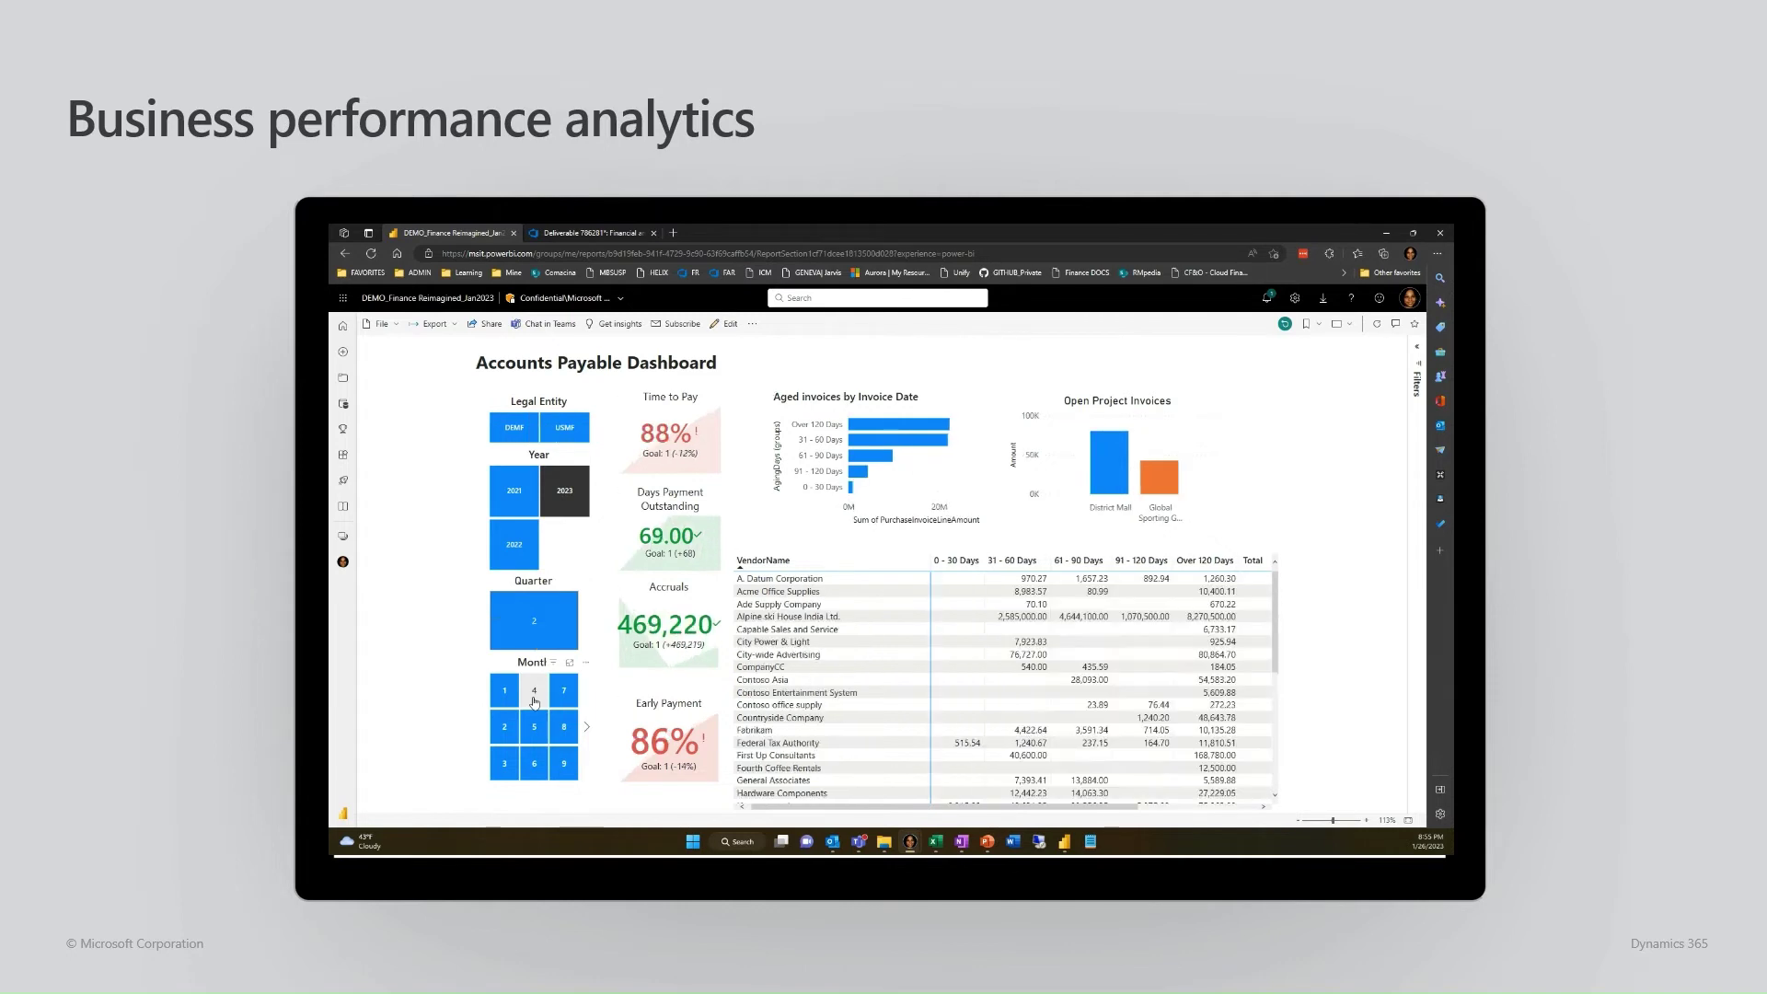
pyautogui.click(533, 701)
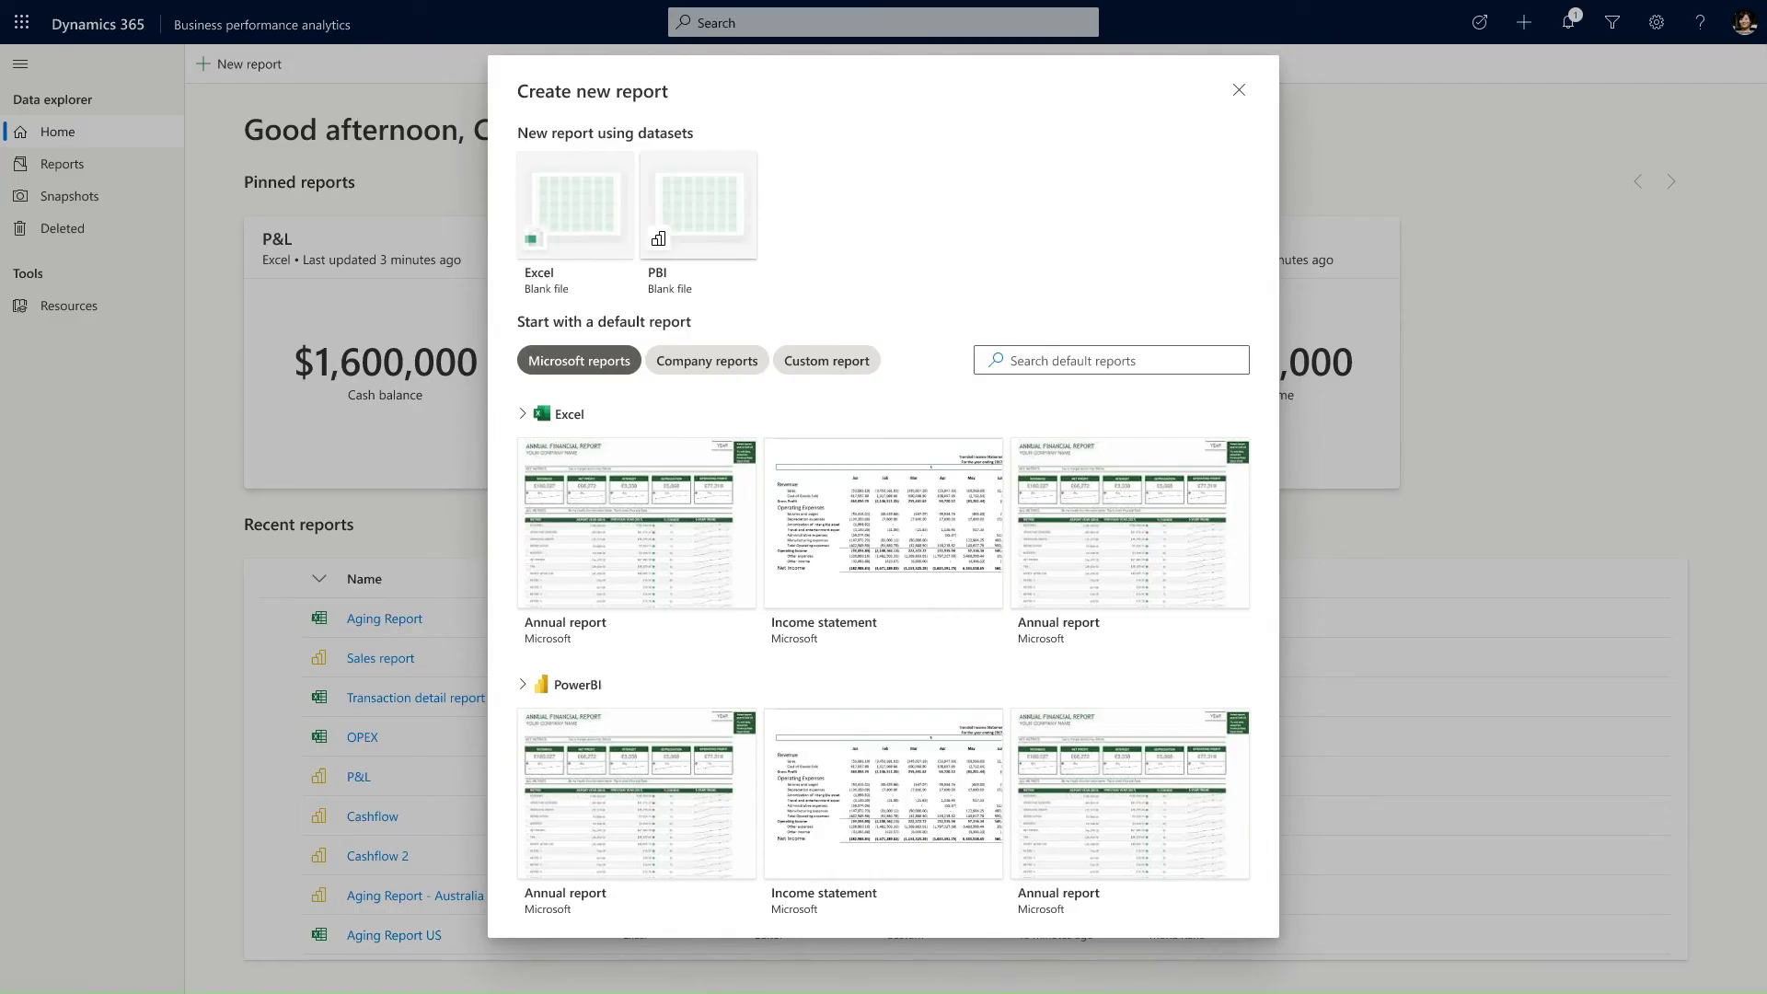
pyautogui.press('Escape')
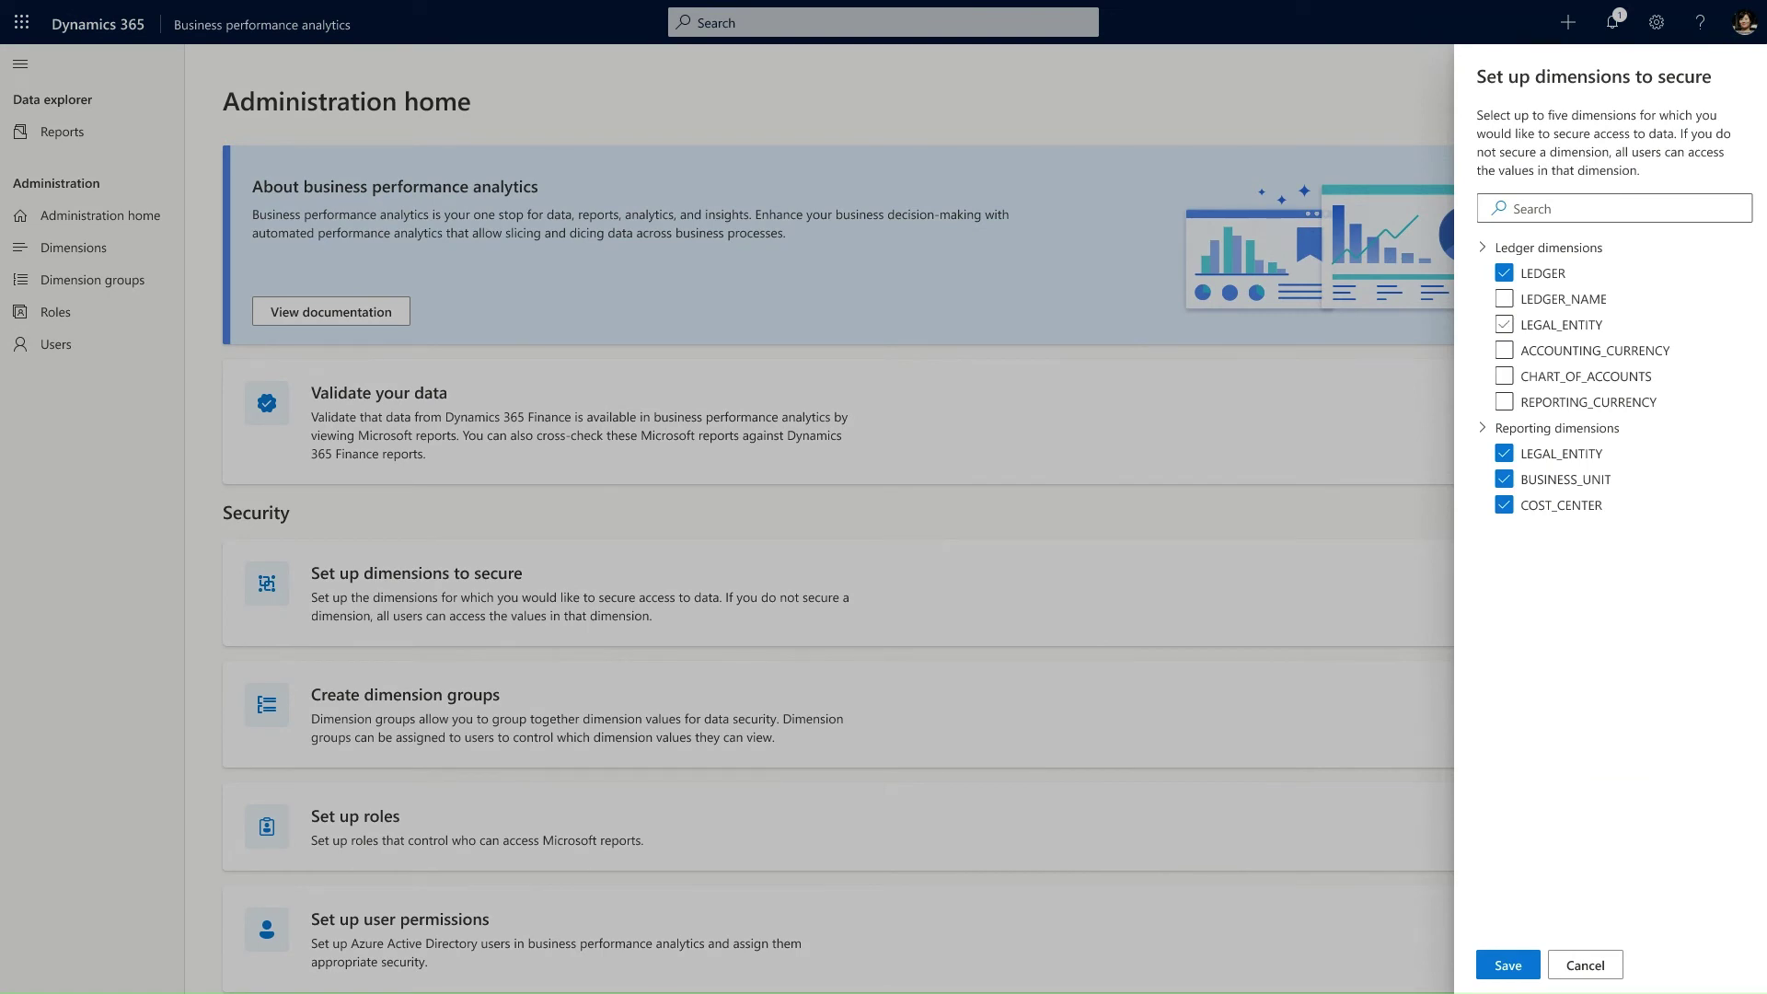
# Tick the ledger LEGAL_ENTITY dimension so five secured dimensions are selected
pyautogui.click(1503, 324)
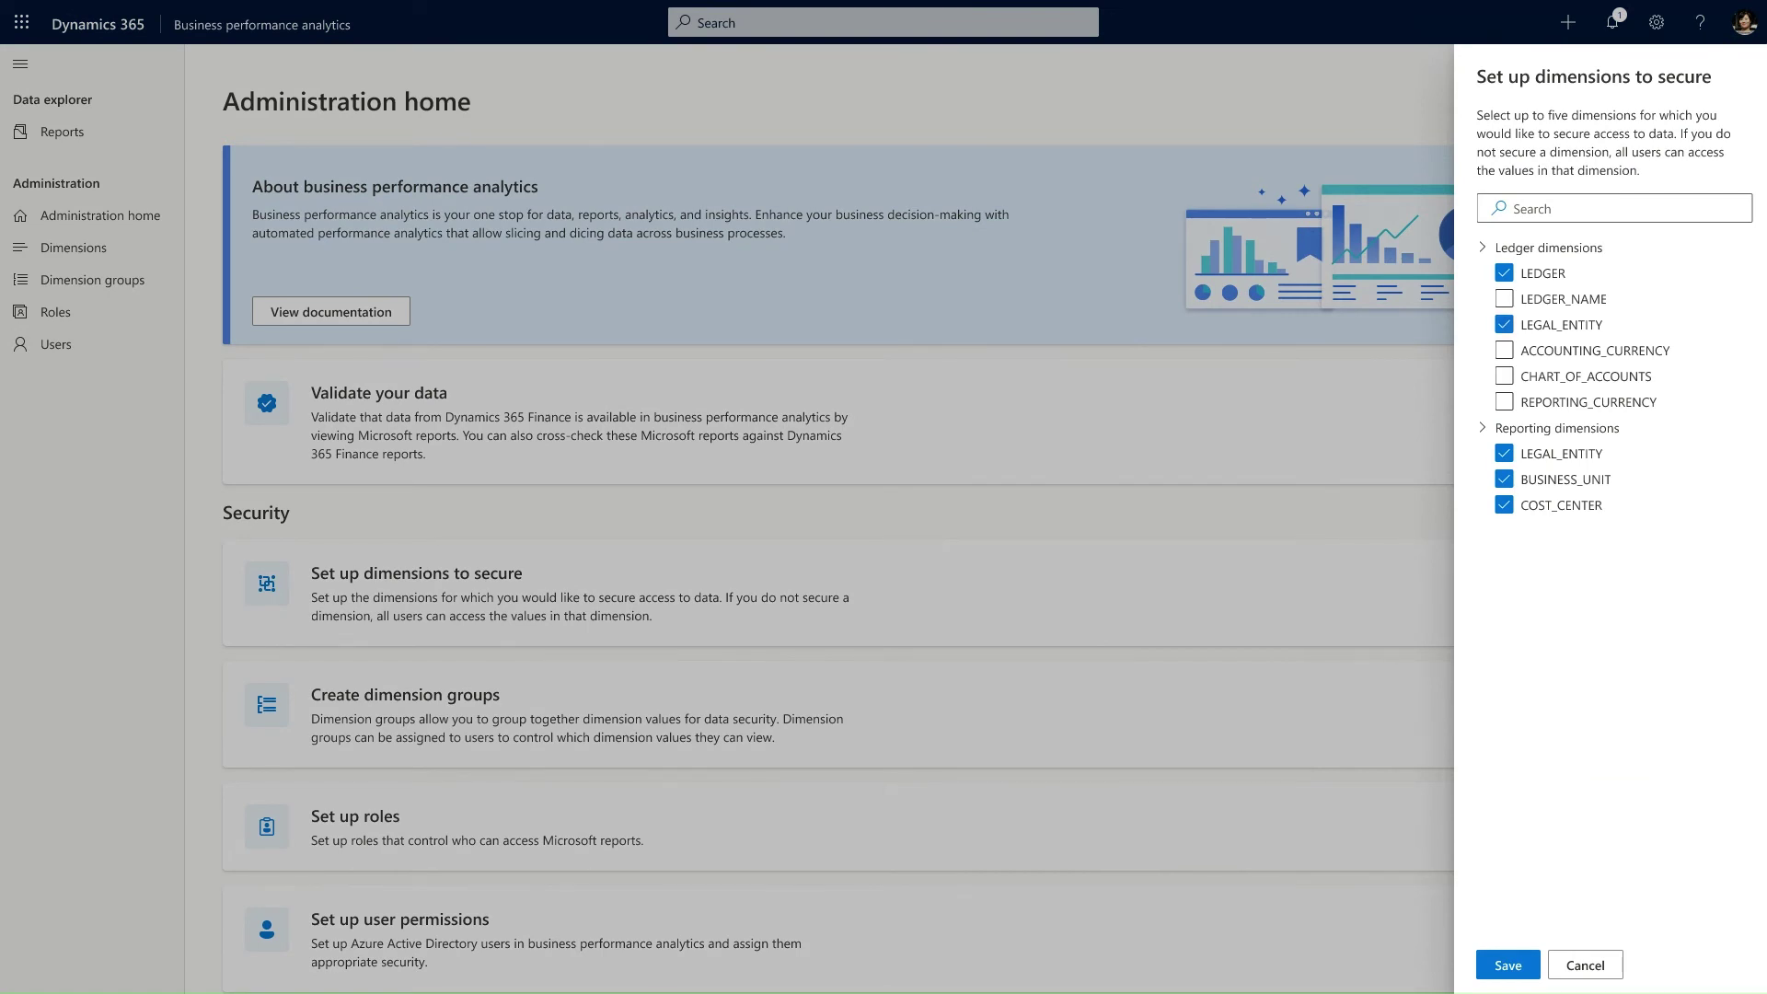